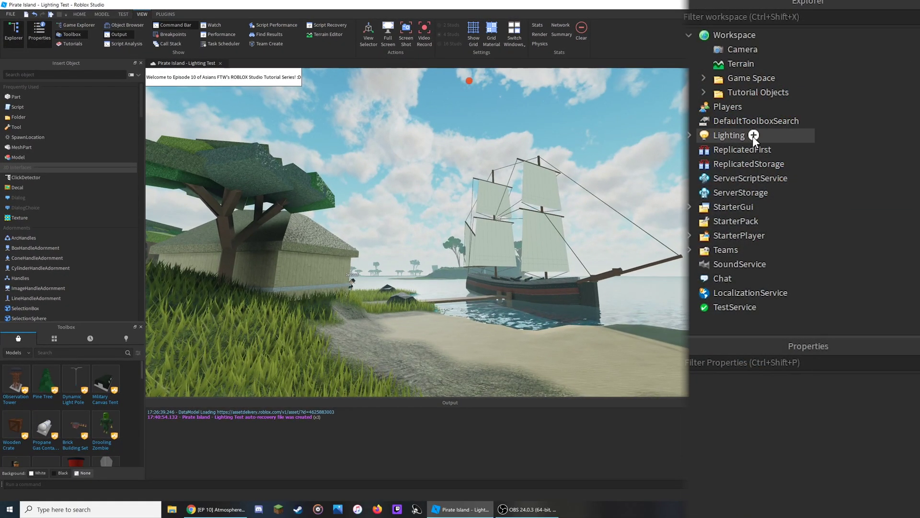
- Insert an Atmosphere object into the Lighting service and select it for editing
click(754, 137)
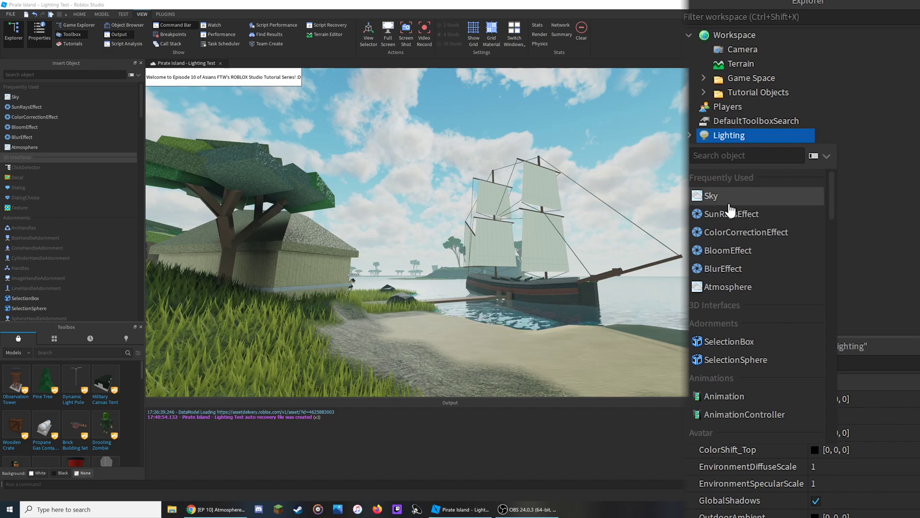
key(Return)
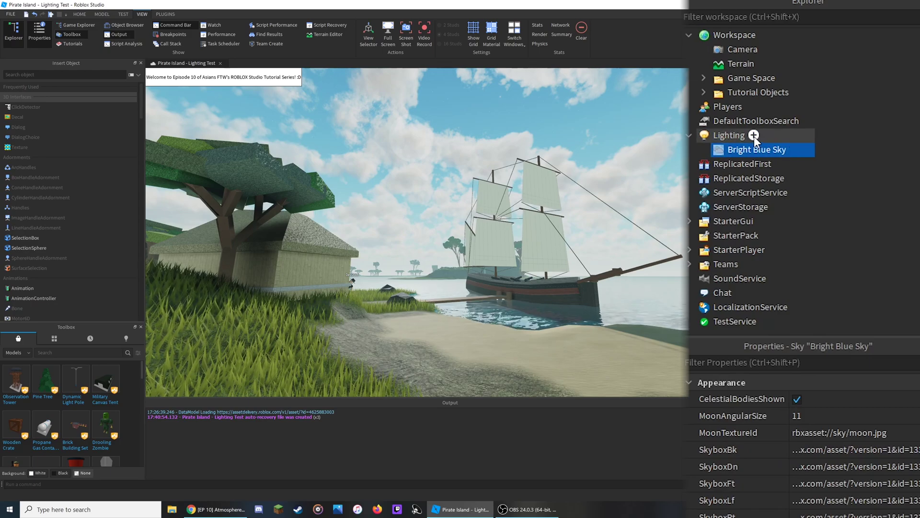
click(753, 135)
text(atmo)
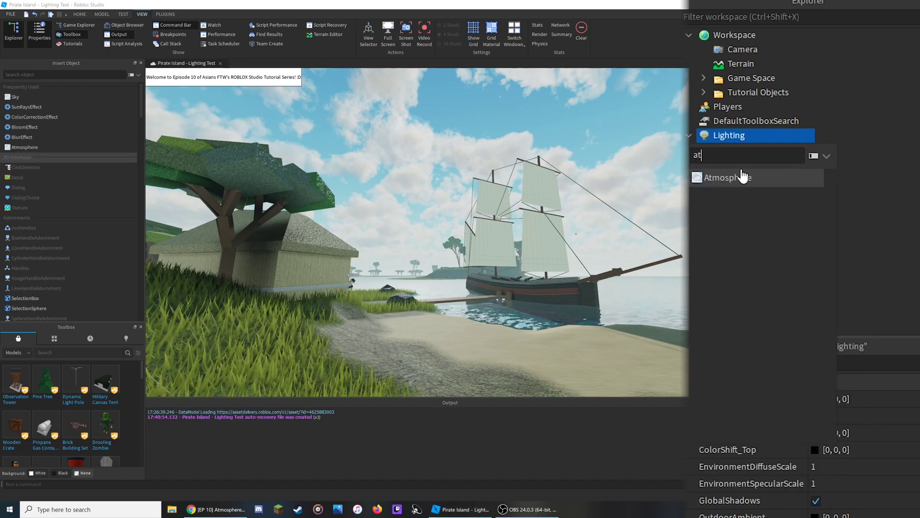
click(737, 174)
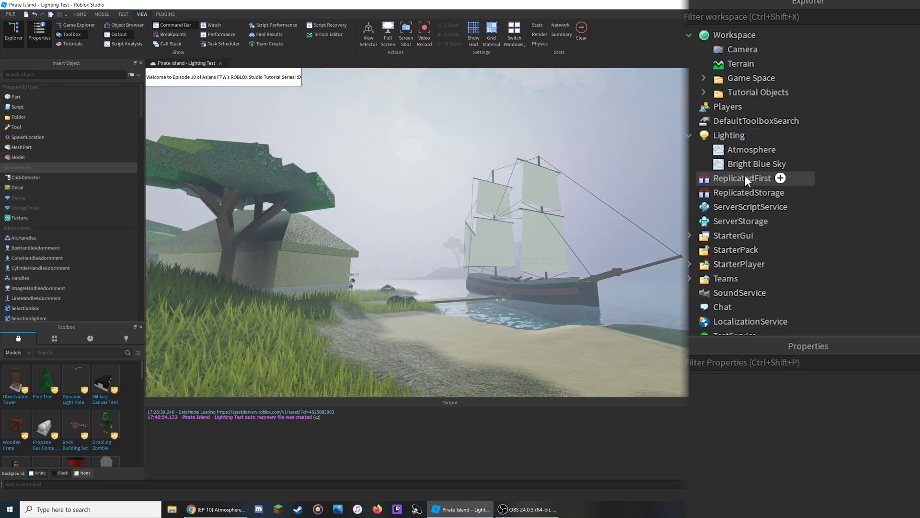
click(740, 151)
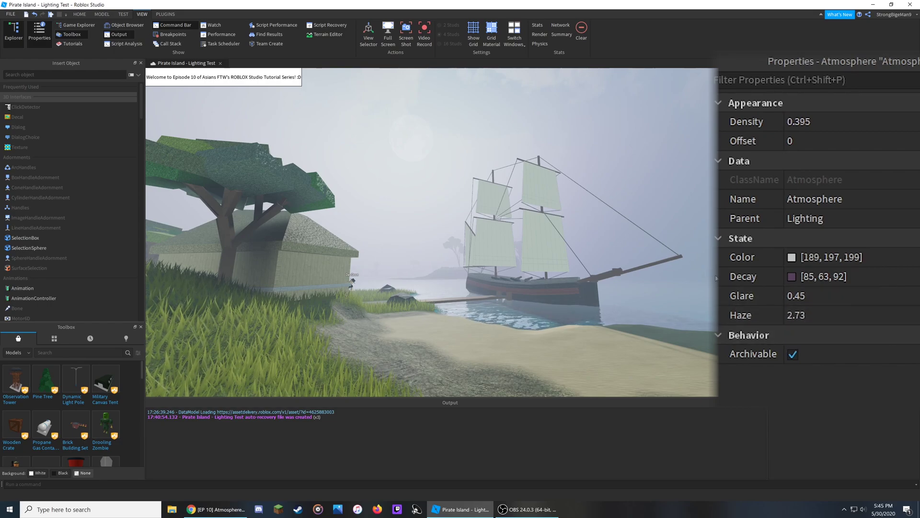
- Raise the Atmosphere's Haze to 5.63 and its Glare to 1.18
click(875, 311)
drag(889, 313, 919, 315)
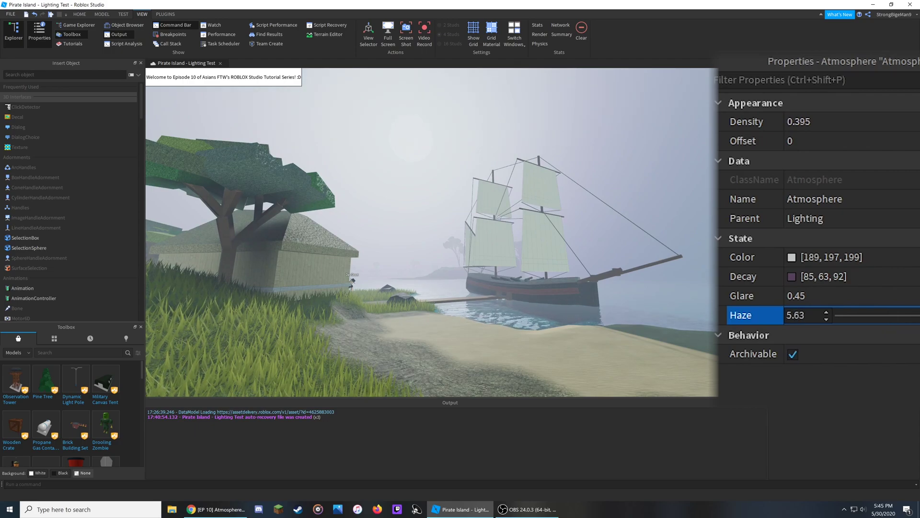
right_drag(503, 228, 502, 228)
click(870, 297)
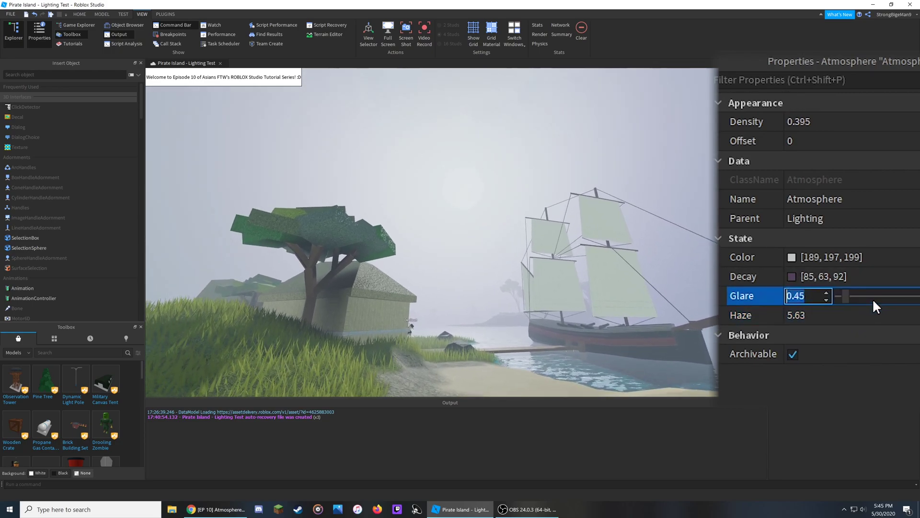
drag(844, 296, 896, 296)
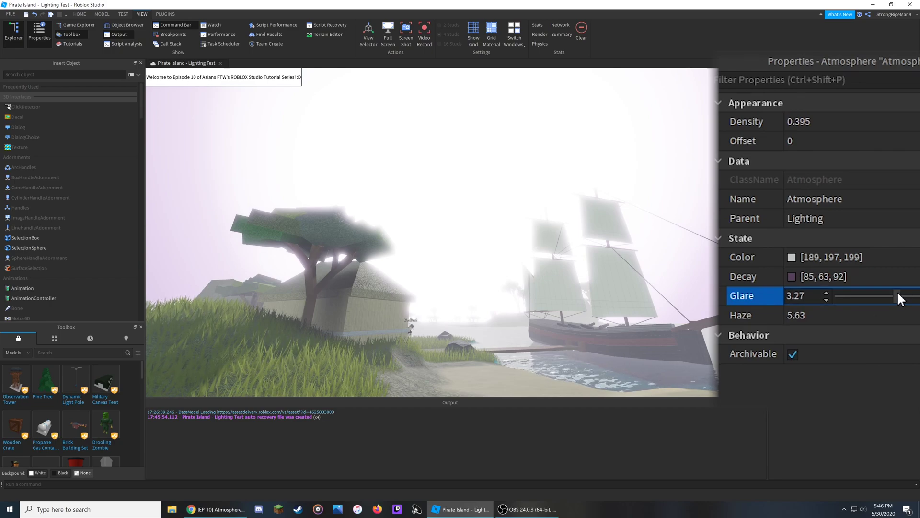
drag(897, 292, 858, 293)
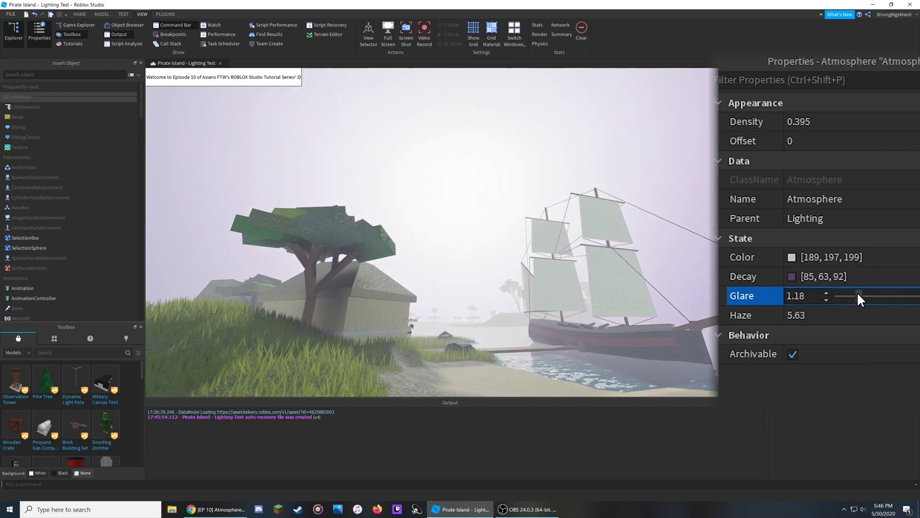
- Increase the Atmosphere's Density to 0.637 and its Offset to 1
click(844, 127)
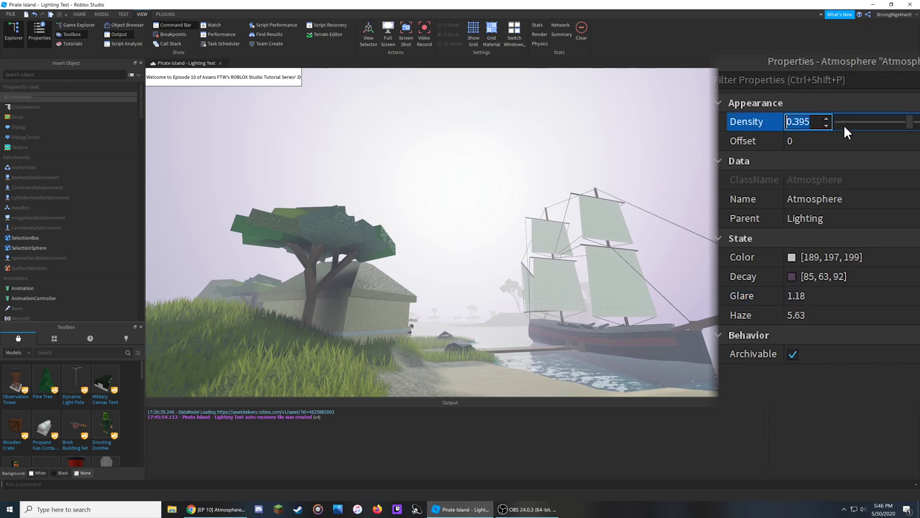
drag(907, 125, 919, 125)
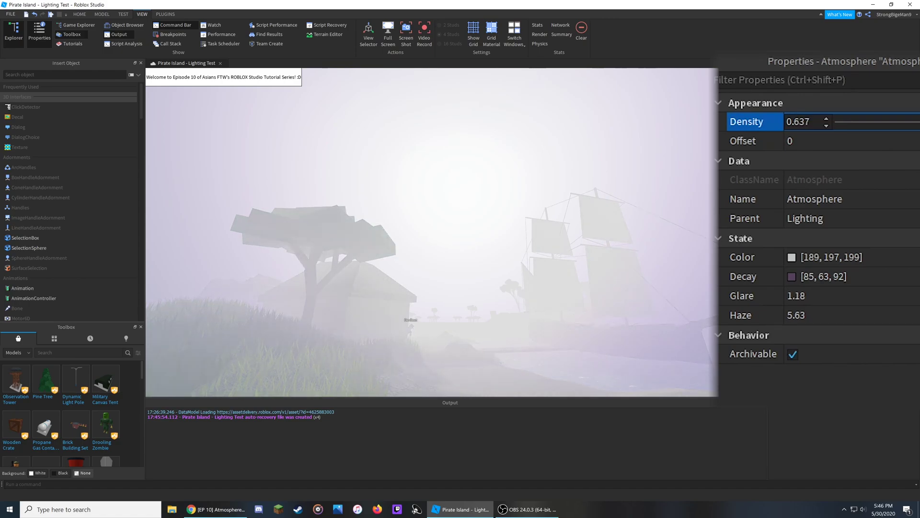
click(853, 142)
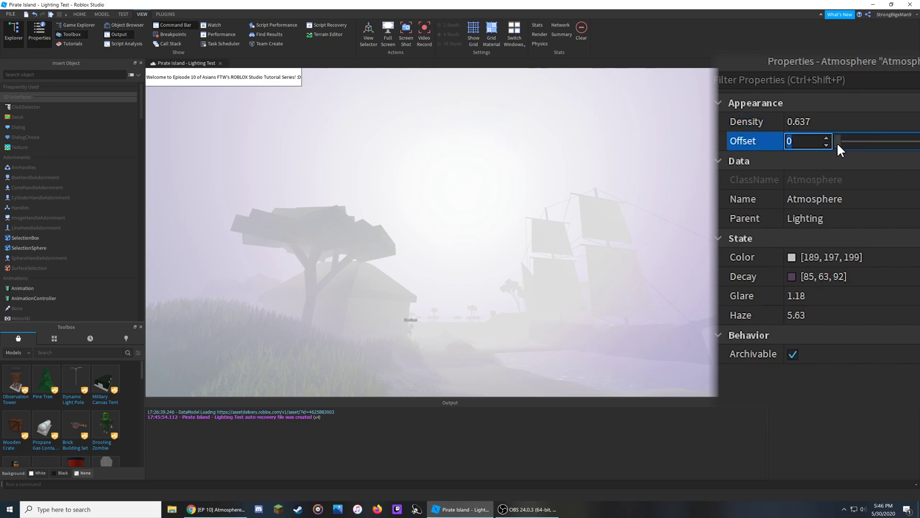
key(Return)
drag(836, 142, 919, 142)
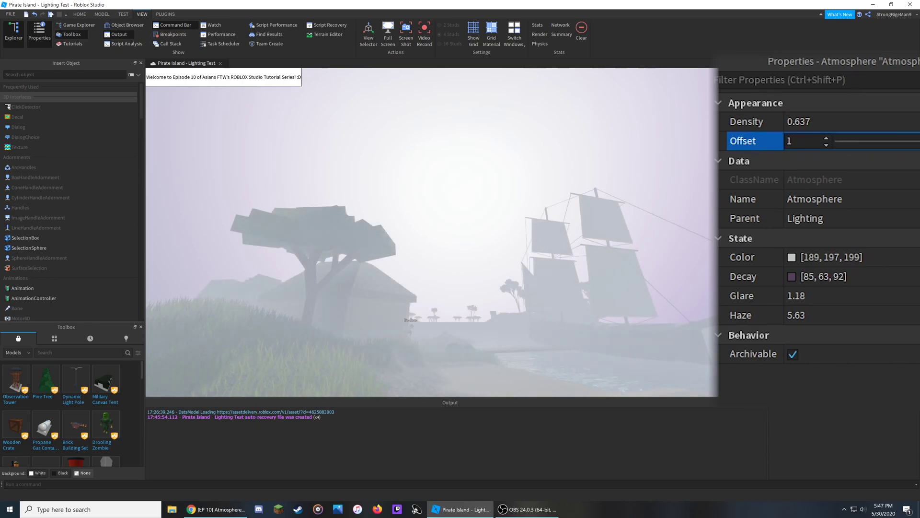
- Reduce the Atmosphere's Offset to 0.135 and its Density to 0.392
drag(919, 142, 870, 142)
click(809, 121)
drag(919, 122, 911, 127)
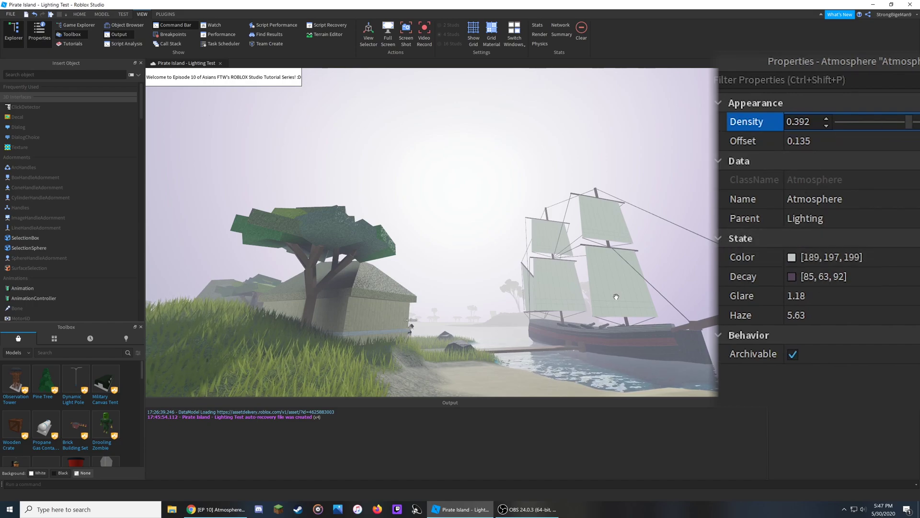
click(792, 257)
drag(481, 250, 483, 209)
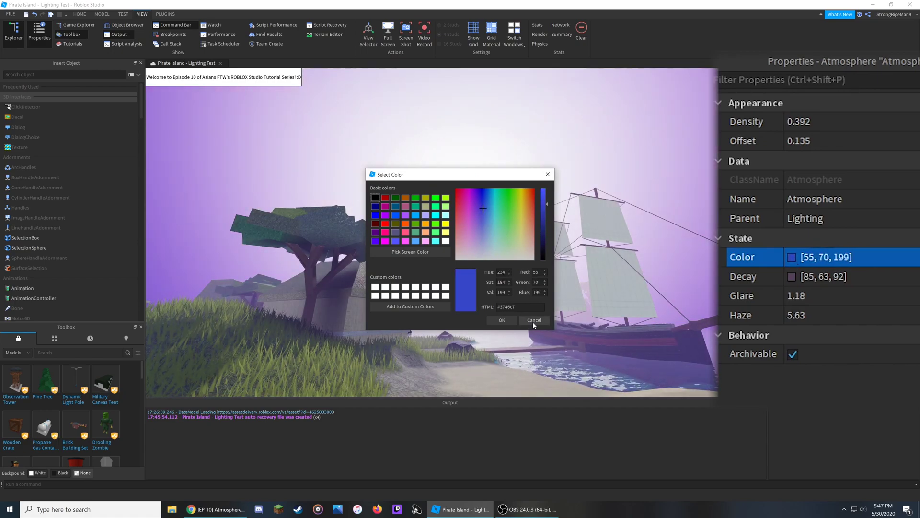
click(534, 320)
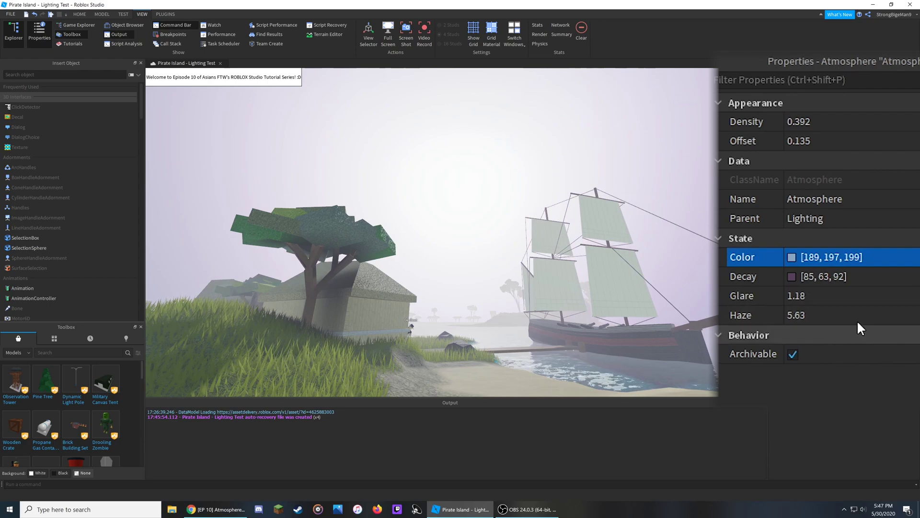
- Try the Atmosphere's Haze at 0 and settle on a Haze of 3.59
click(787, 315)
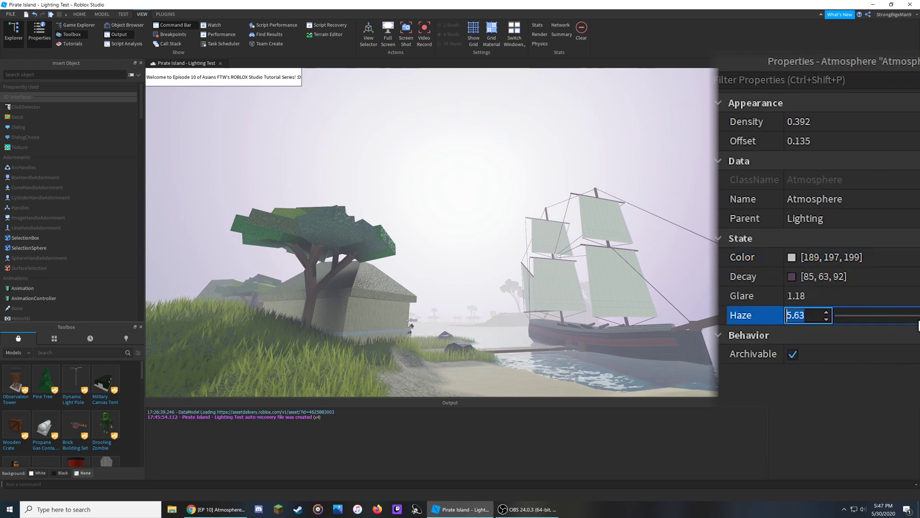
drag(894, 317, 826, 322)
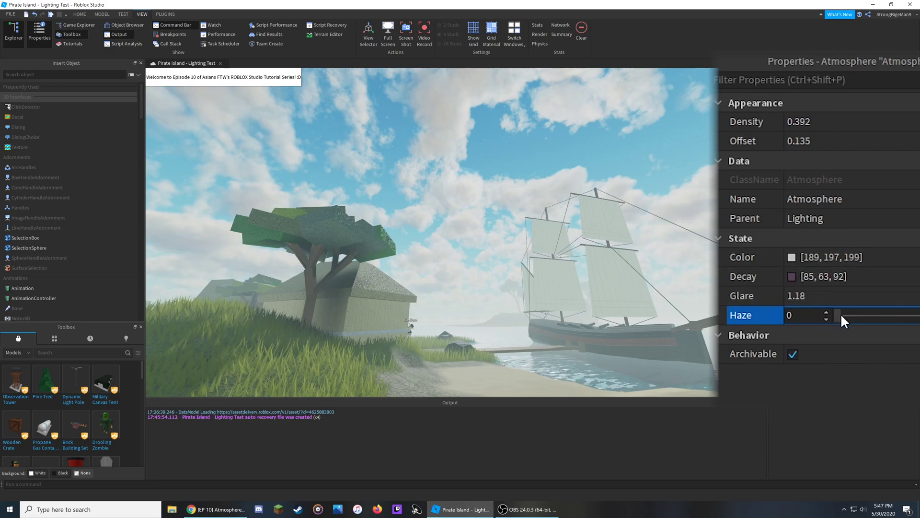
drag(839, 316, 906, 315)
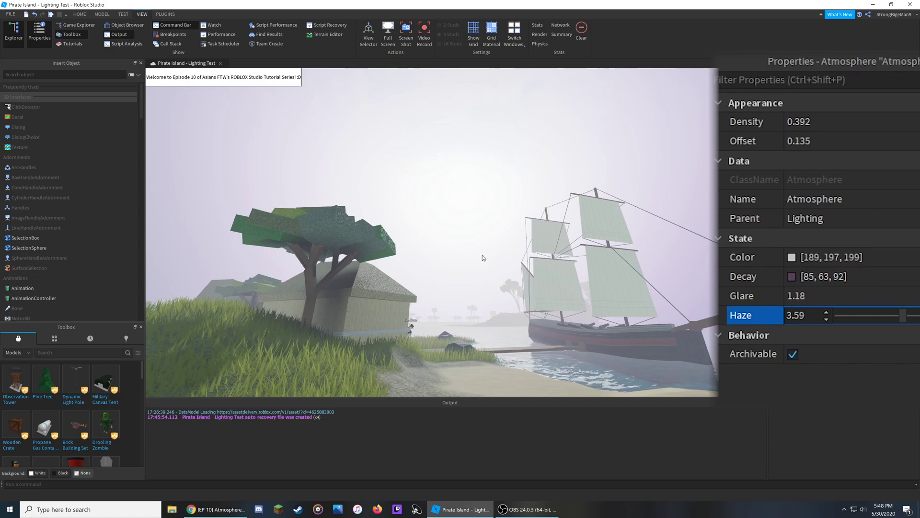
- Change the Atmosphere's Color to the orange [199, 75, 26]
click(792, 258)
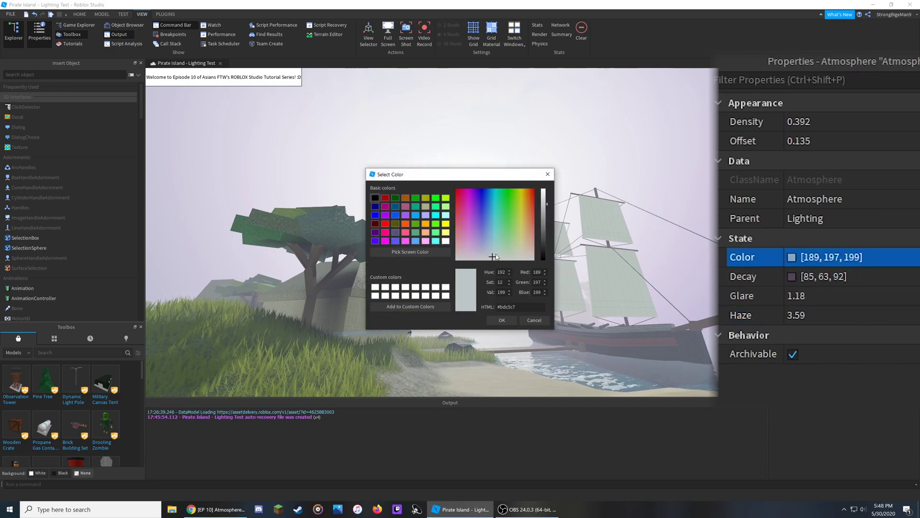
drag(495, 240, 530, 198)
click(501, 320)
- Change the Atmosphere's Decay color to the purple [77, 41, 92]
click(792, 277)
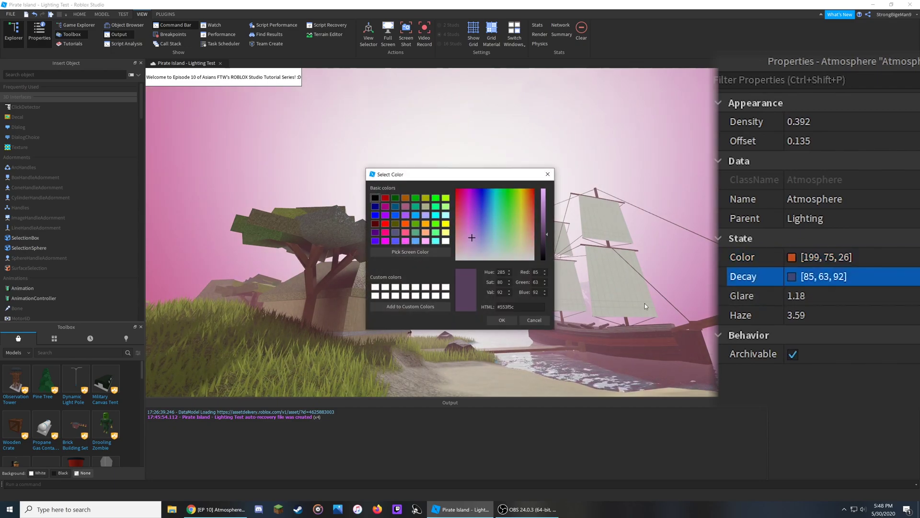
drag(472, 237, 473, 223)
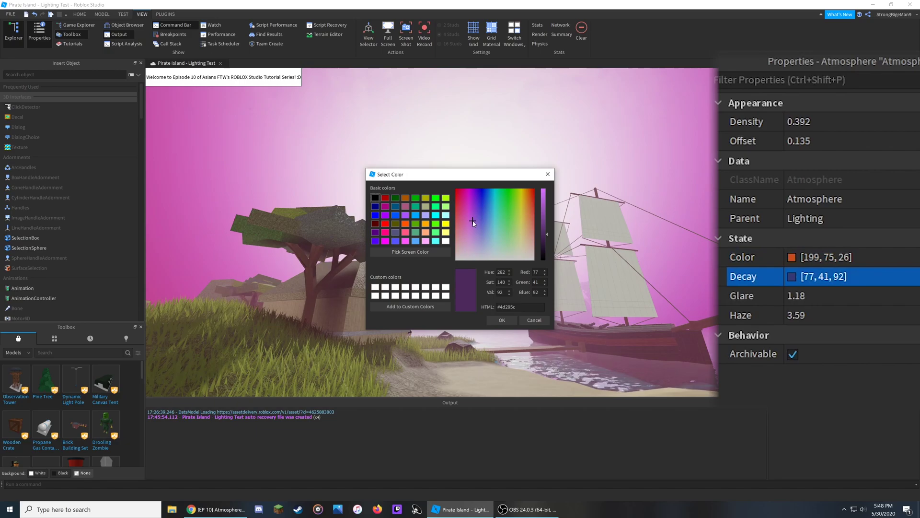
click(502, 320)
- Examine how the Color and Decay tint the sky near the sun and away from it, around the ship and the volcano
right_drag(524, 301, 531, 289)
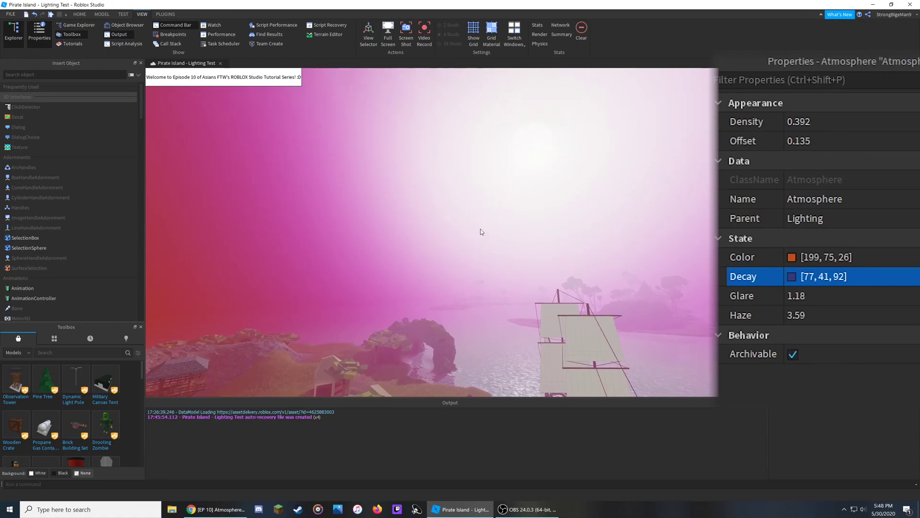
right_drag(489, 232, 529, 229)
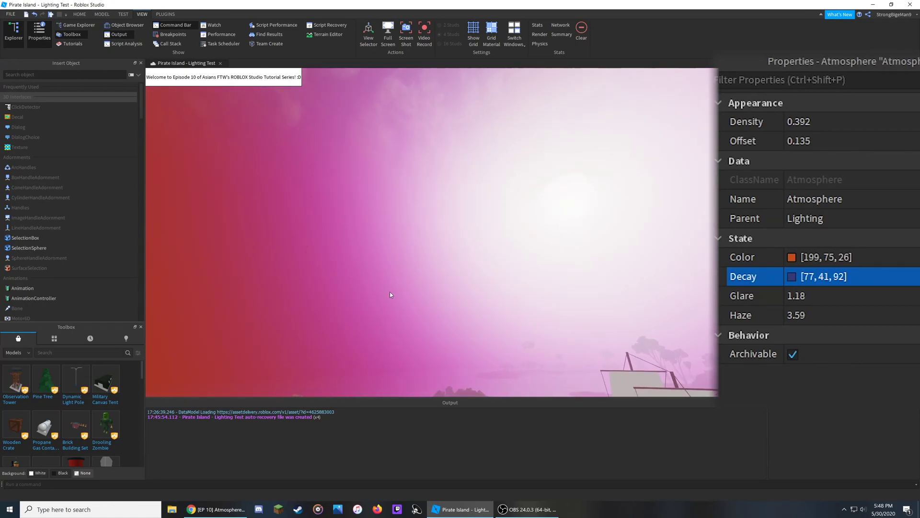
right_drag(416, 301, 431, 255)
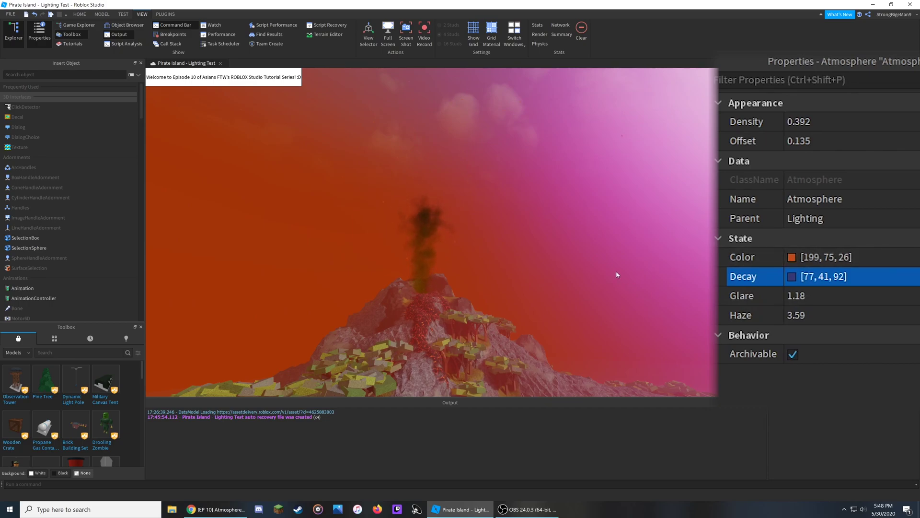
right_drag(614, 272, 644, 272)
right_drag(301, 260, 455, 279)
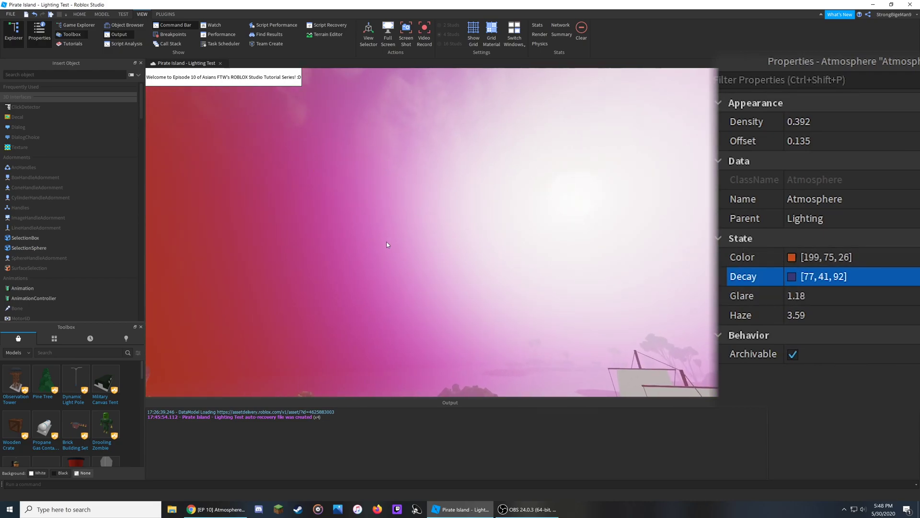
right_drag(389, 246, 453, 269)
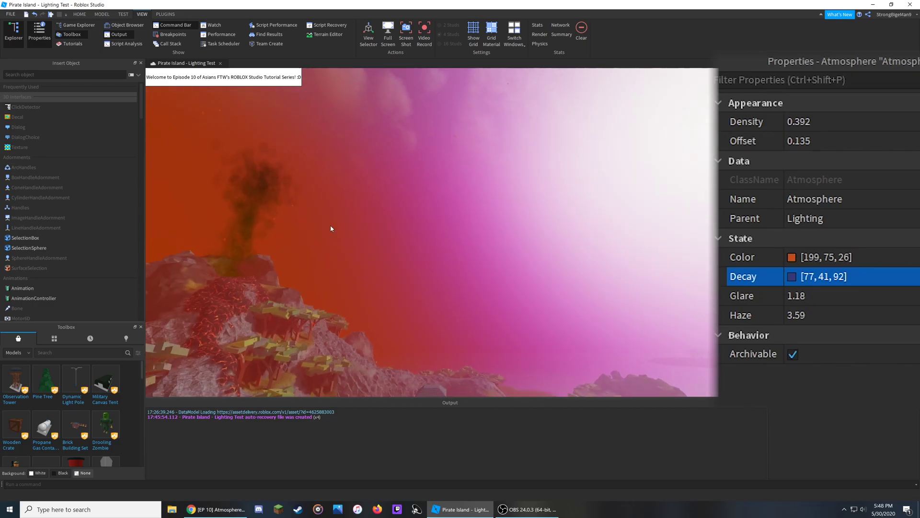